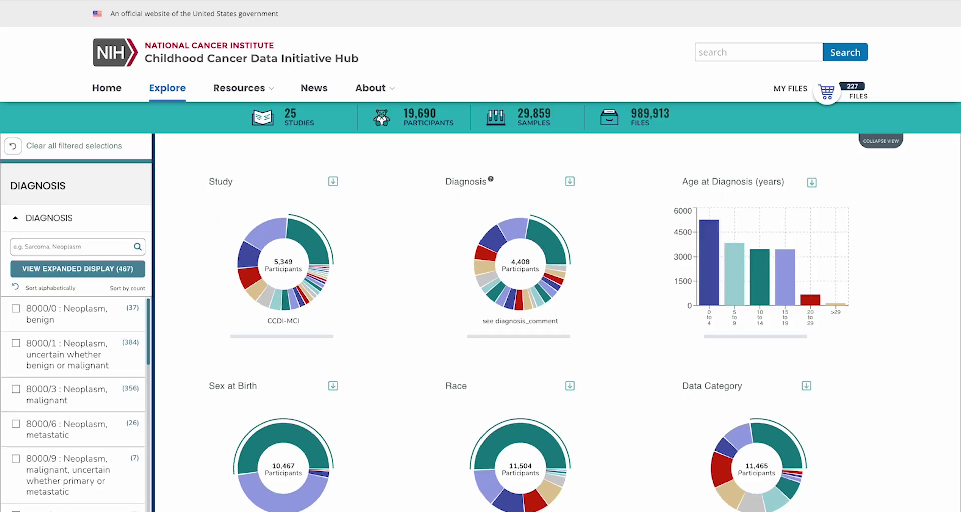
- Scroll the CCDI Hub home page, then go to the unfiltered Explore dashboard (19,690 participants)
scroll(480, 256, "down", 4)
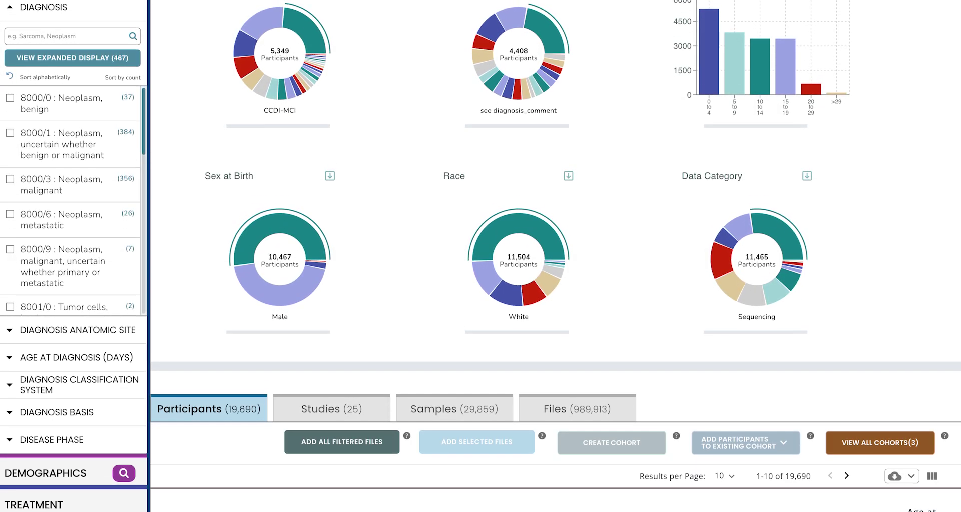
scroll(481, 255, "down", 5)
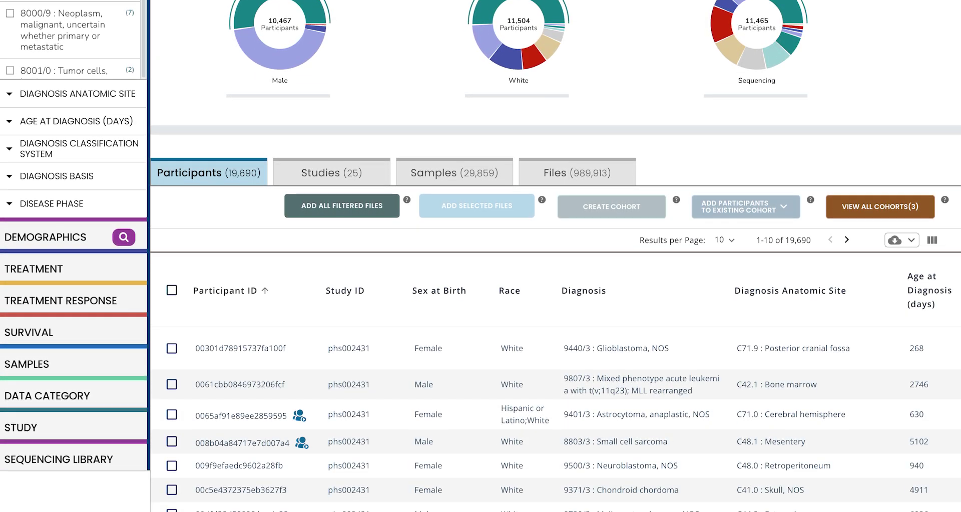
scroll(480, 256, "down", 3)
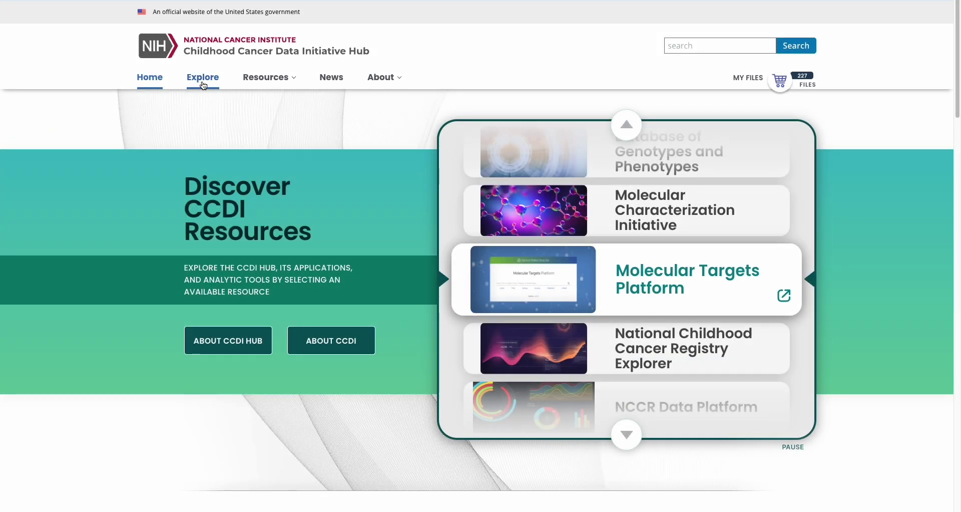
left_click(203, 85)
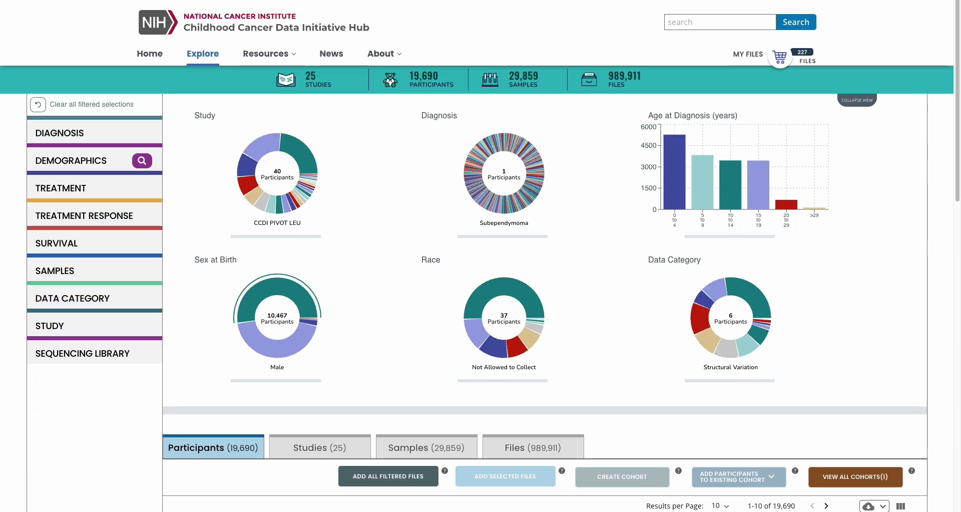
- Search the Diagnosis filter list for 'neuroendocrine'
left_click(94, 133)
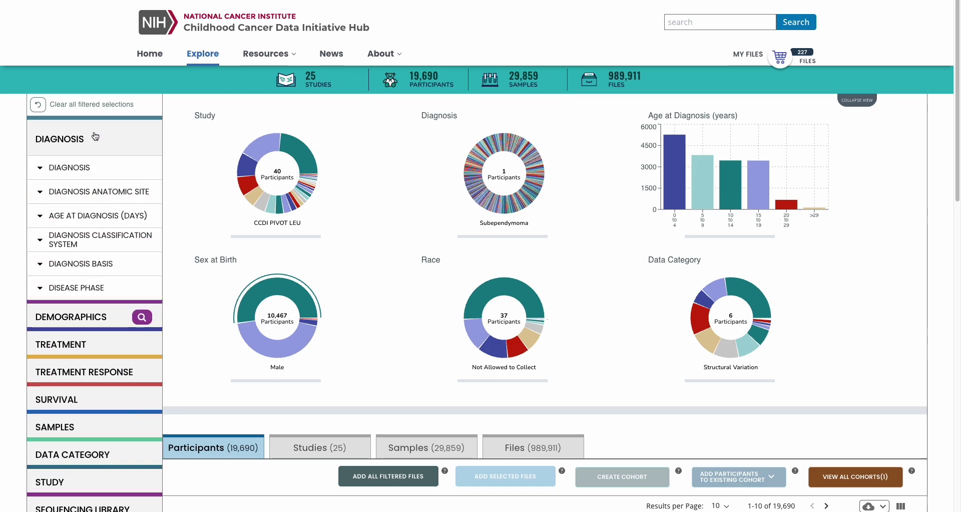
left_click(116, 172)
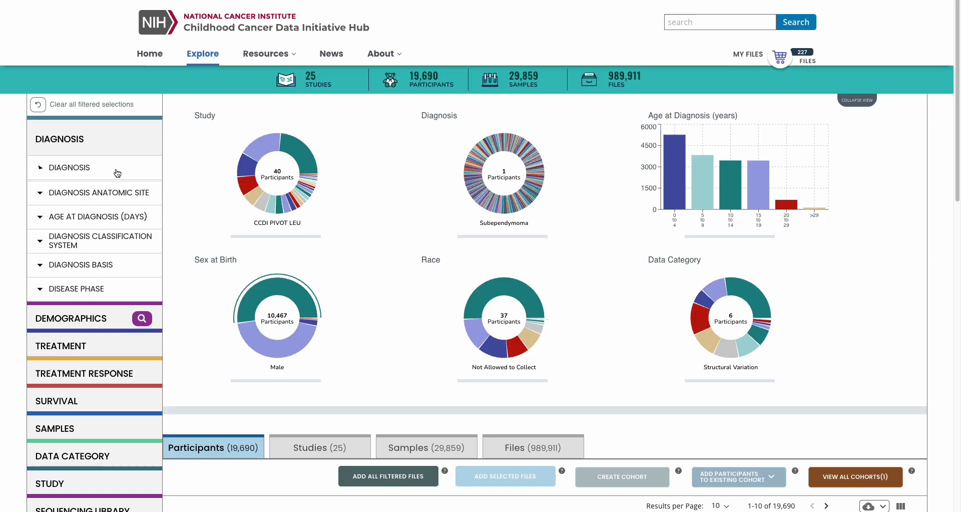
left_click(108, 193)
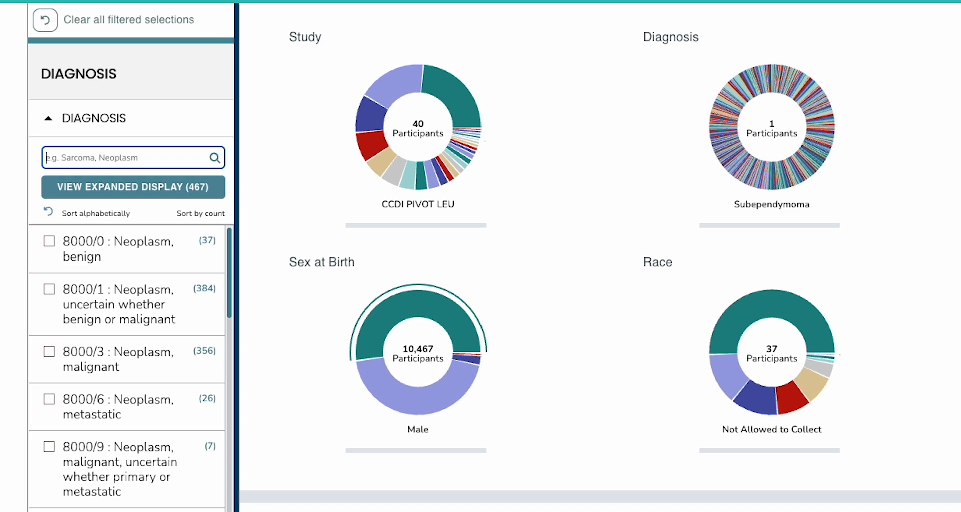
type("neuroendocrine")
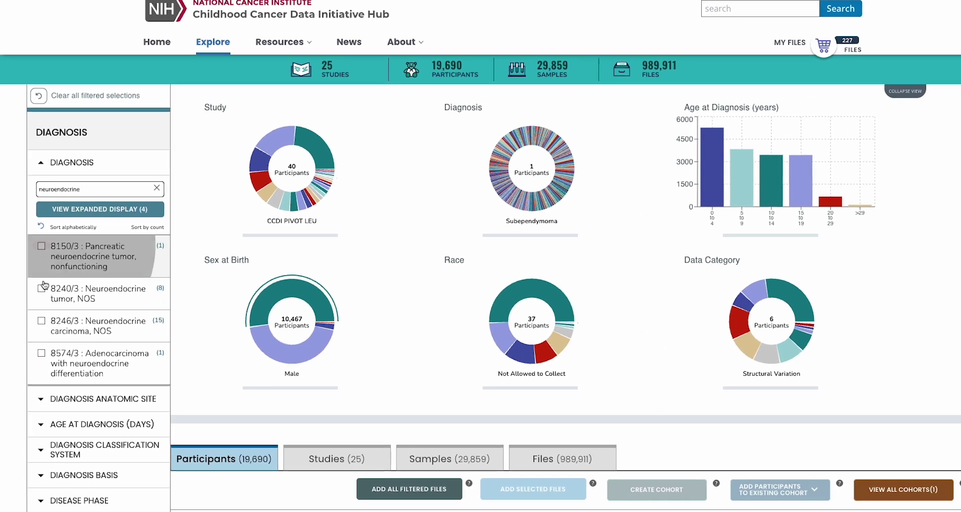
- Tick the four neuroendocrine diagnoses, including pancreatic nonfunctioning tumor and adenocarcinoma with neuroendocrine differentiation
left_click(43, 246)
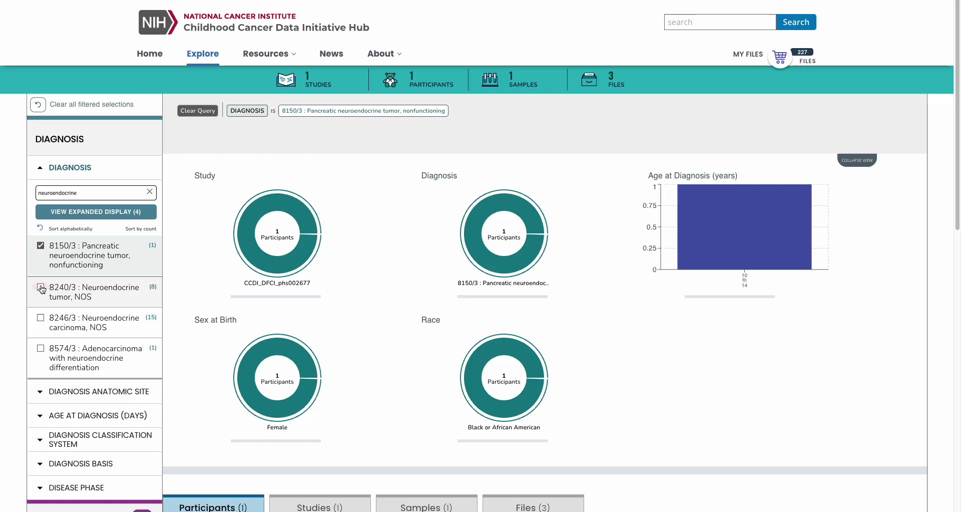
left_click(41, 288)
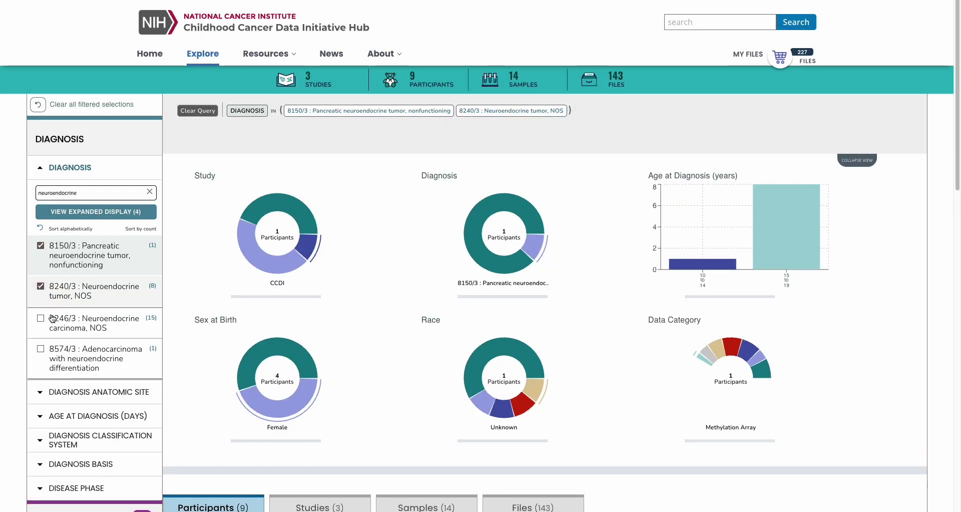
left_click(41, 320)
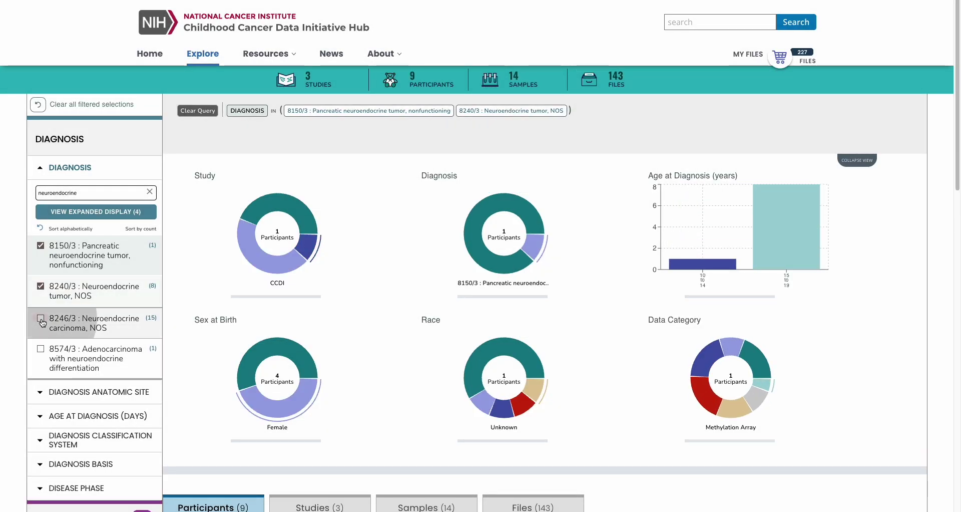
left_click(44, 352)
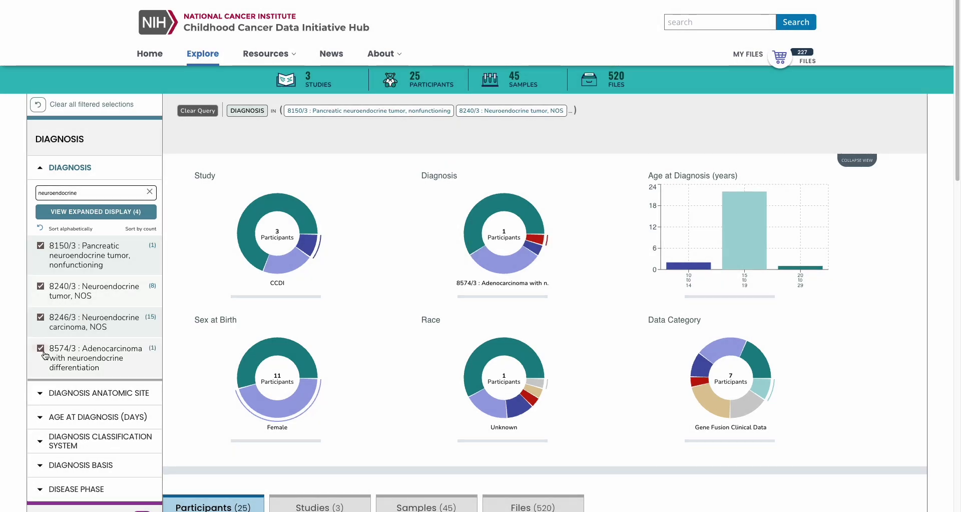
- Review the filtered Studies (3), Samples (45) and Files (520) tables in turn
scroll(206, 368, "down", 9)
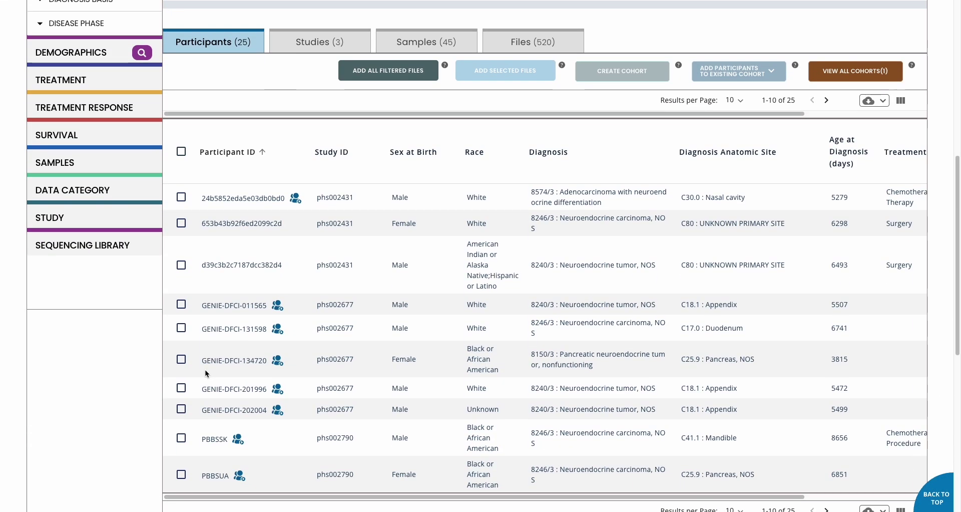
scroll(205, 369, "down", 1)
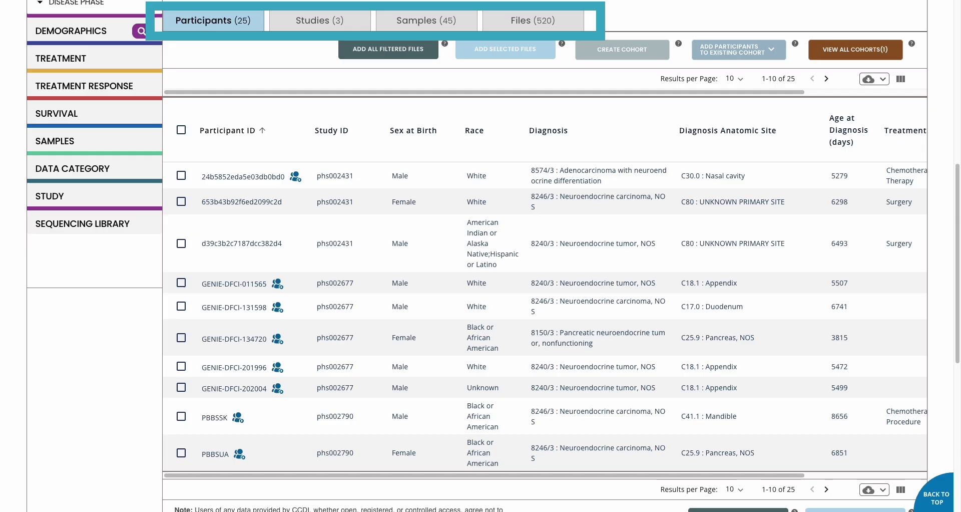
left_click(323, 28)
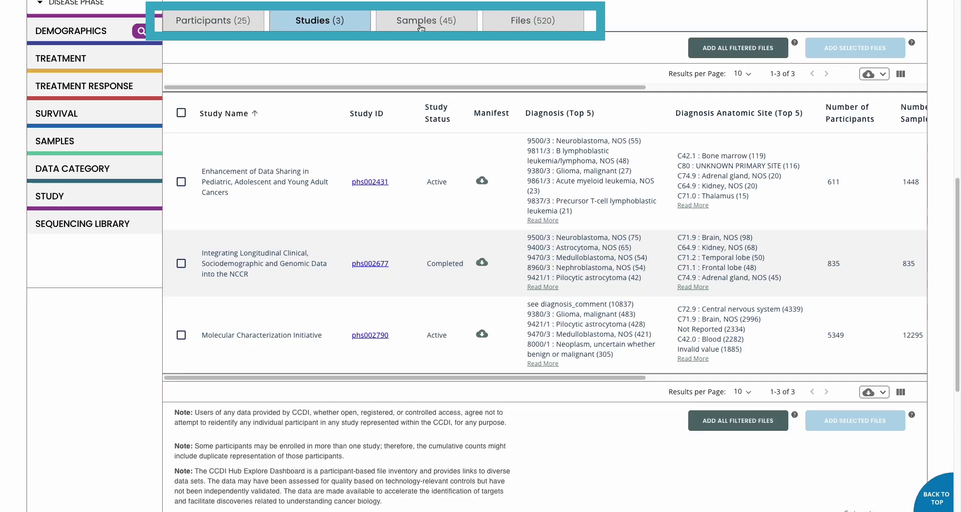
left_click(421, 29)
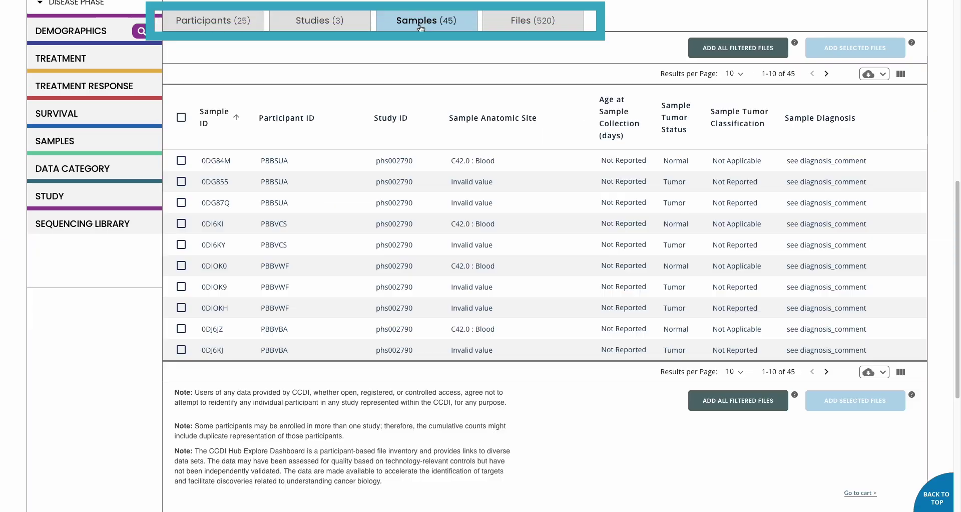
left_click(556, 28)
scroll(157, 277, "up", 10)
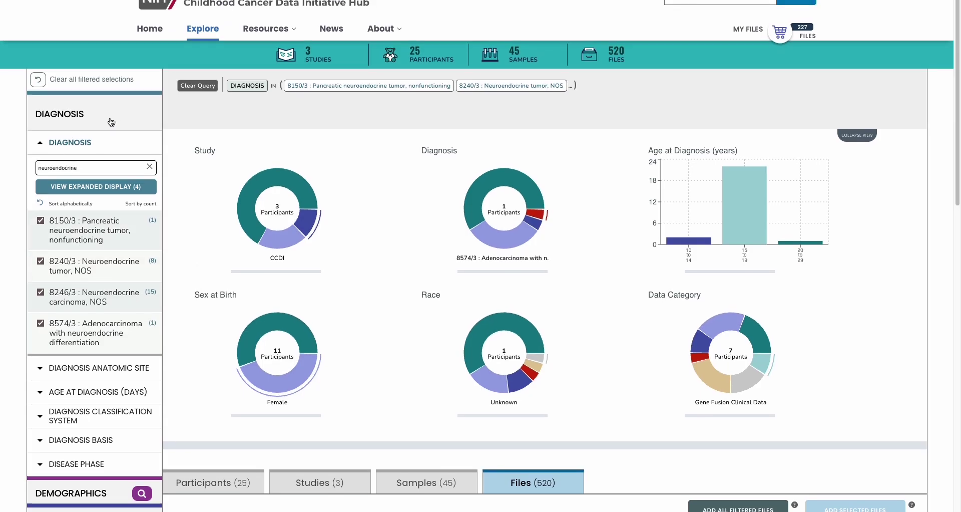
- Restrict the results to Female under Demographics > Sex at Birth
scroll(111, 122, "up", 1)
scroll(111, 123, "up", 1)
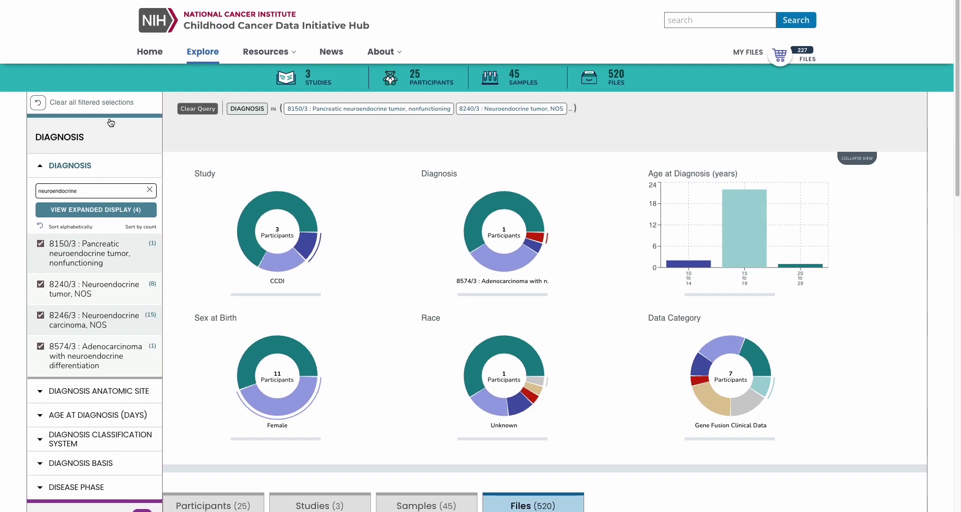
left_click(44, 135)
left_click(50, 159)
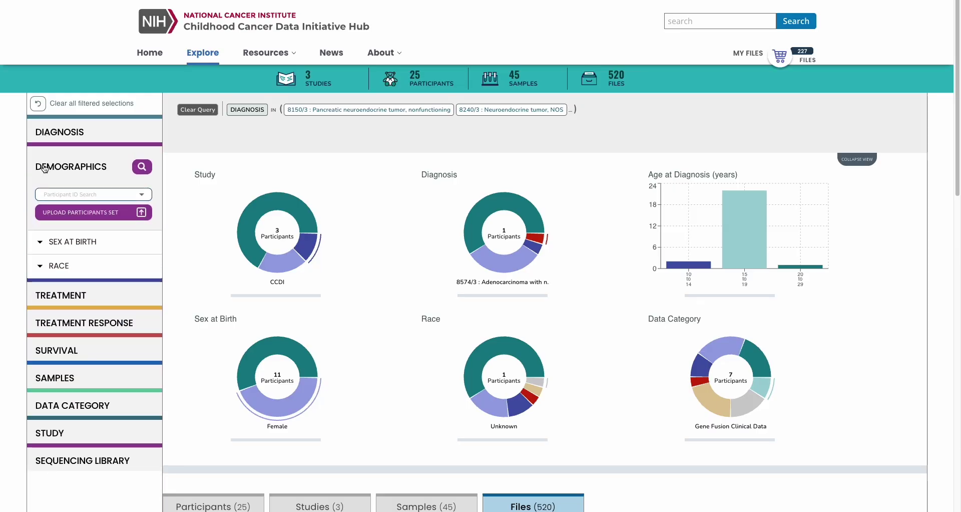
left_click(38, 243)
left_click(48, 282)
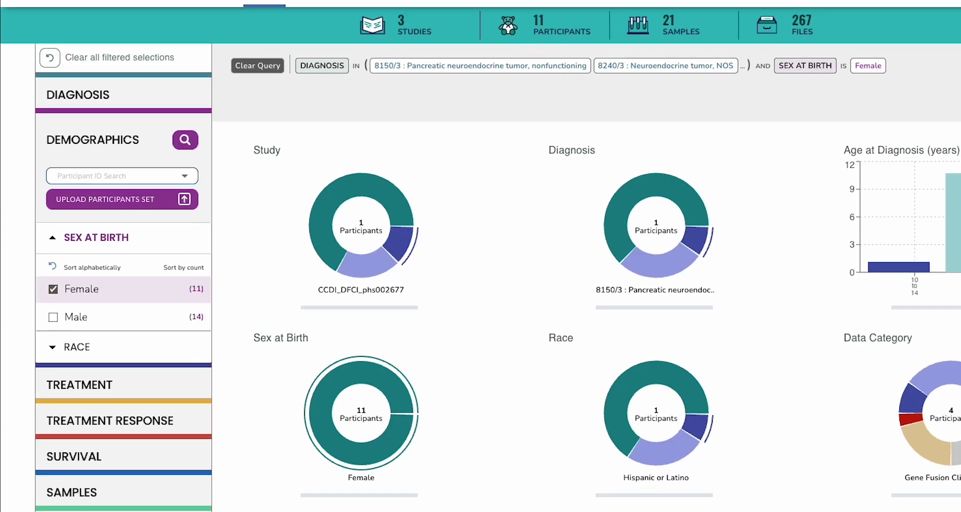
- Add the C42.0 : Blood sample anatomic site filter and list the 7 participants
scroll(114, 436, "down", 5)
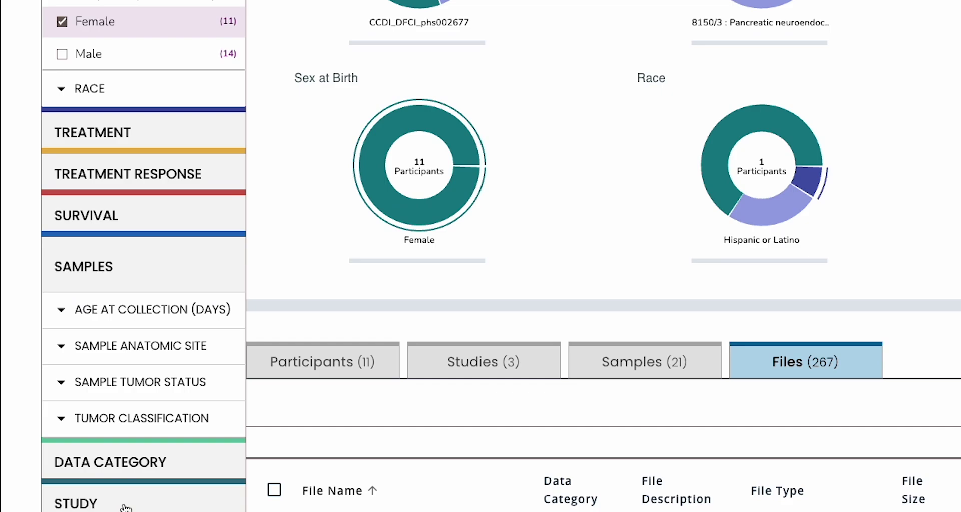
scroll(131, 501, "down", 4)
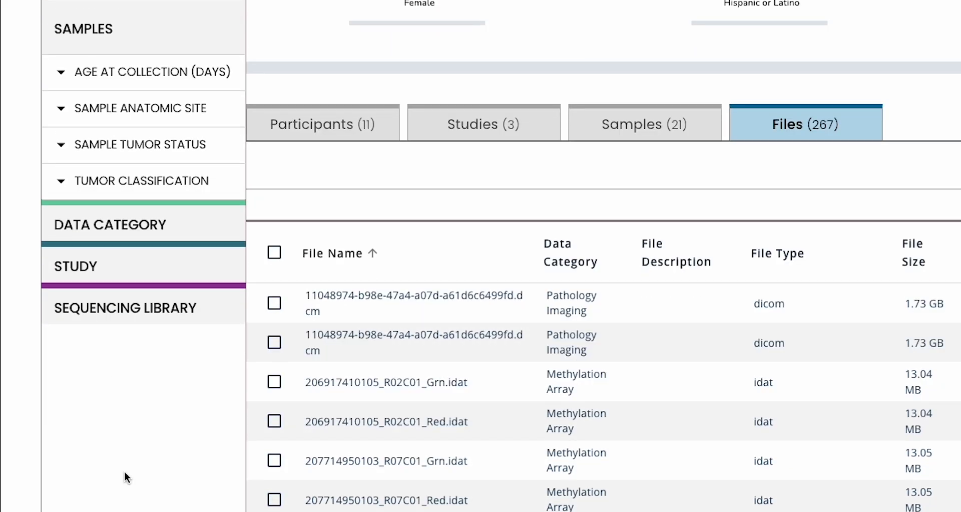
left_click(62, 109)
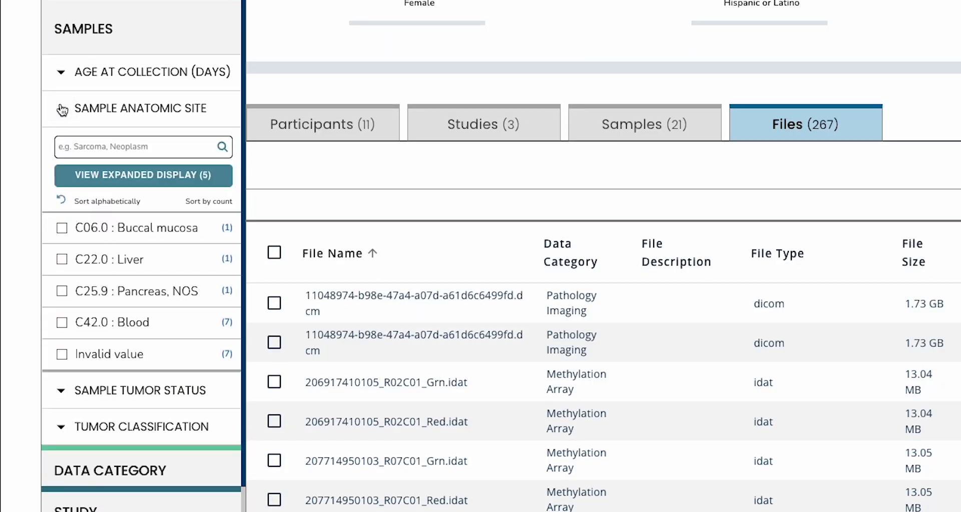
left_click(62, 322)
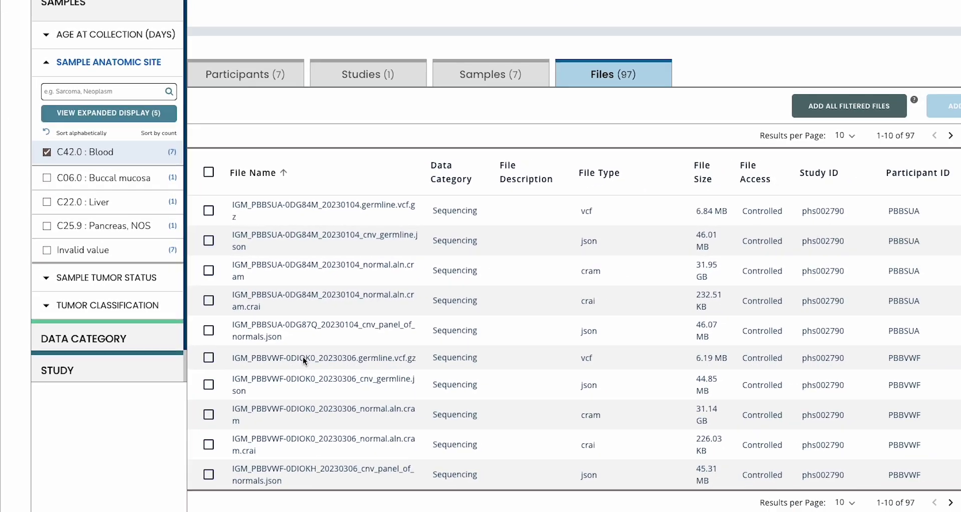
left_click(260, 78)
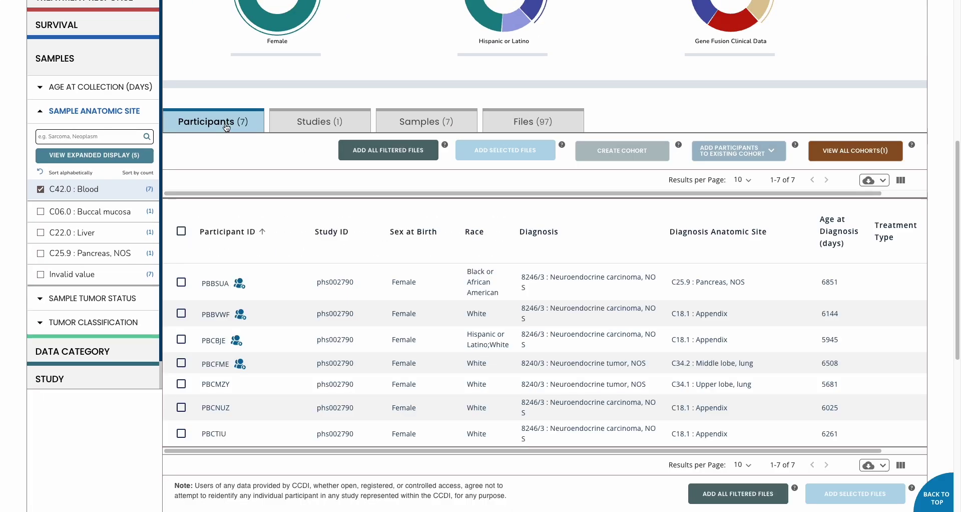
- Select all seven participants, create New Cohort 1, and check its download formats
left_click(181, 231)
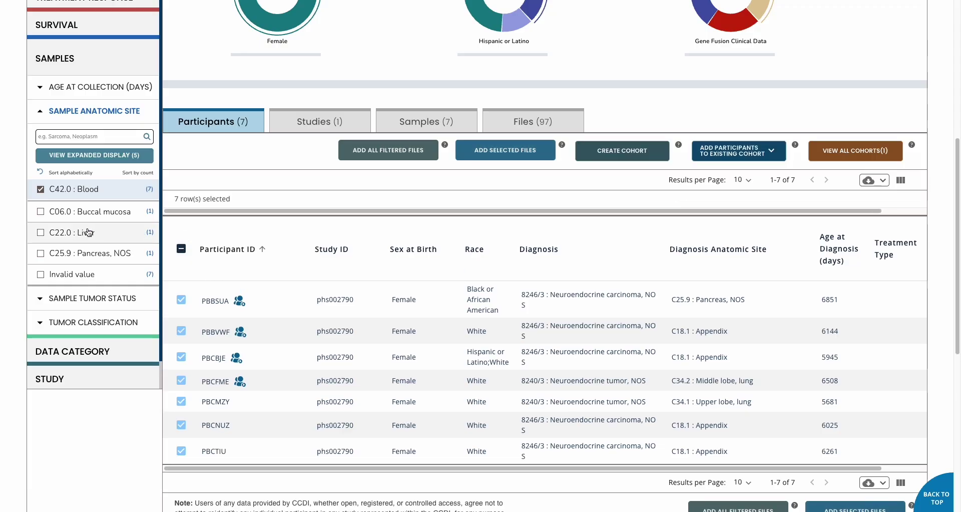
left_click(660, 157)
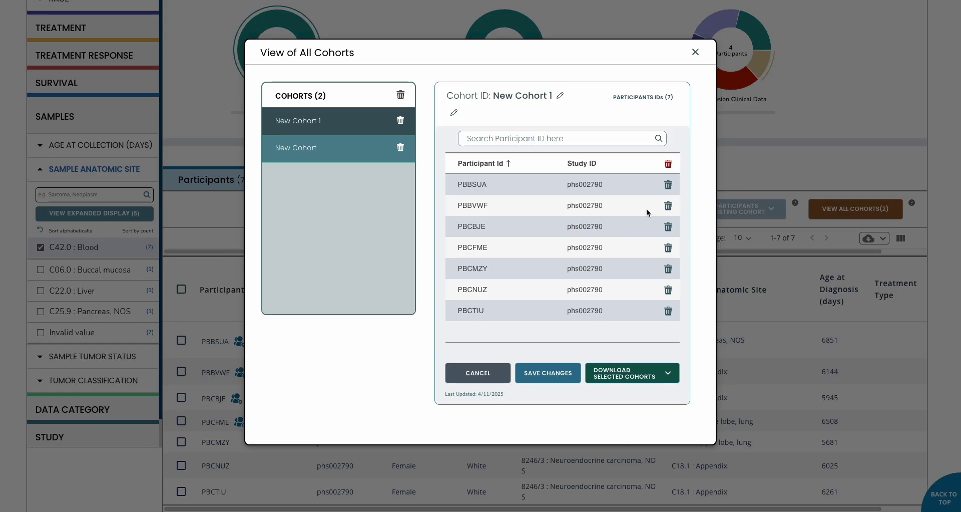
left_click(644, 374)
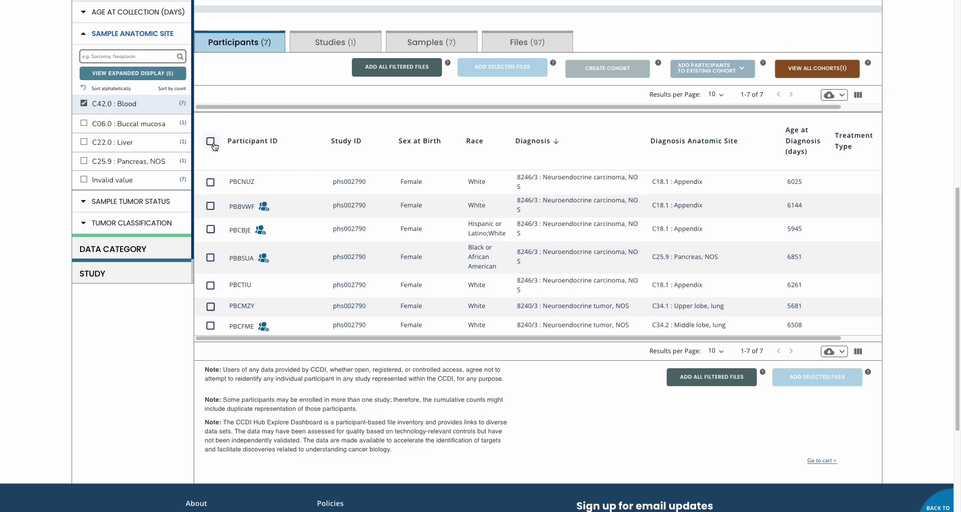
- Download the study's file manifest and add the seven participants' 227 files to the cart
left_click(210, 142)
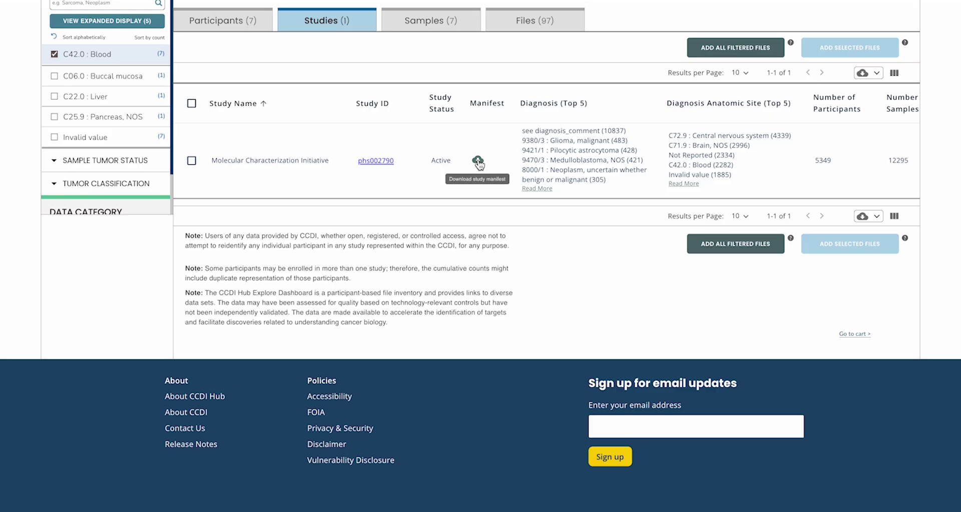
left_click(478, 161)
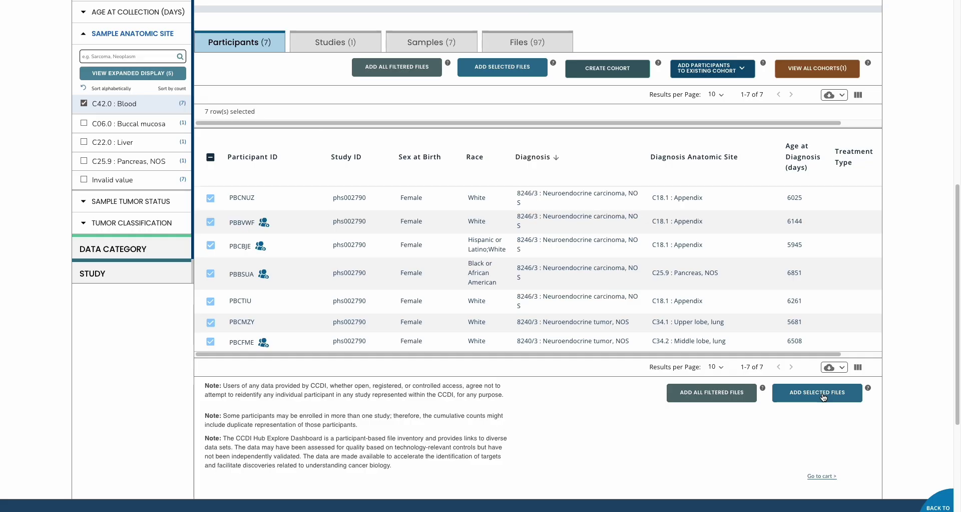
left_click(823, 393)
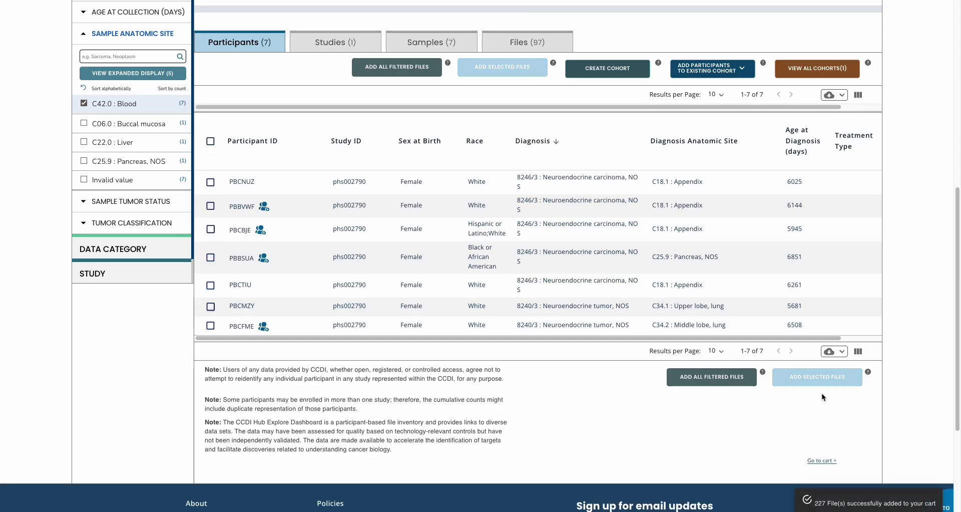
scroll(945, 280, "up", 3)
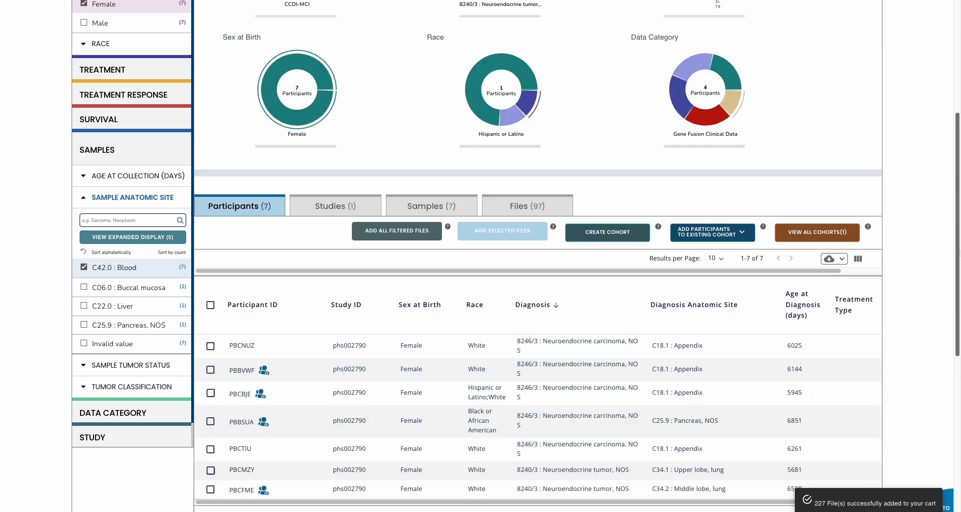
scroll(944, 279, "up", 5)
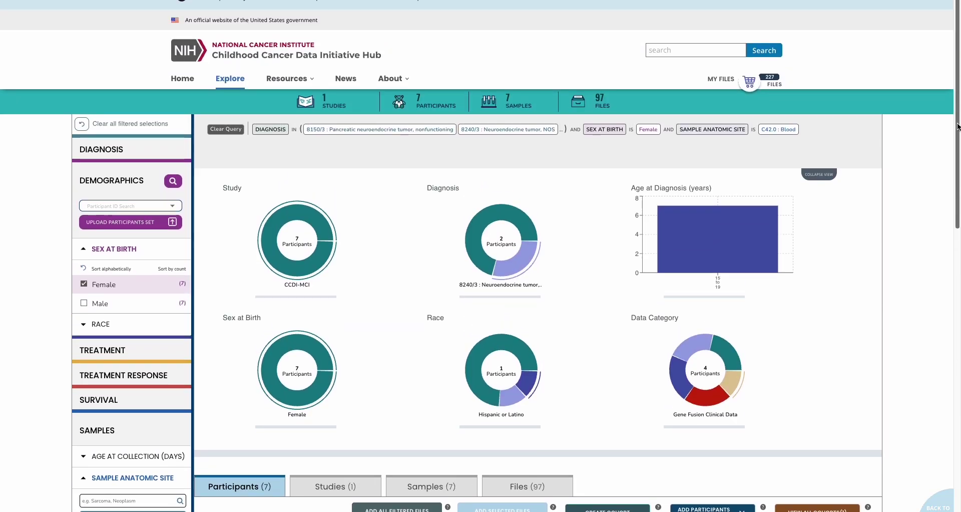
- Open the My Files cart of 227 files and choose Download Manifest from the export options
left_click(749, 88)
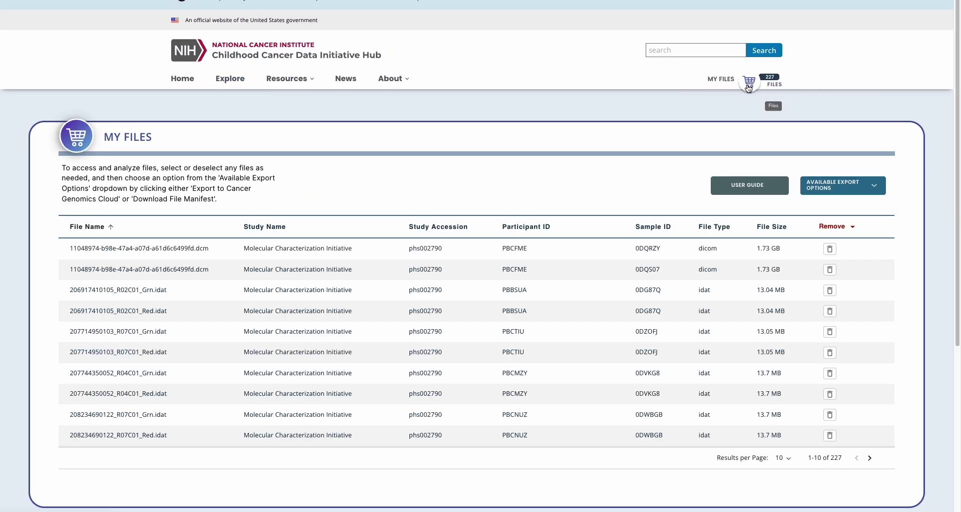
left_click(874, 187)
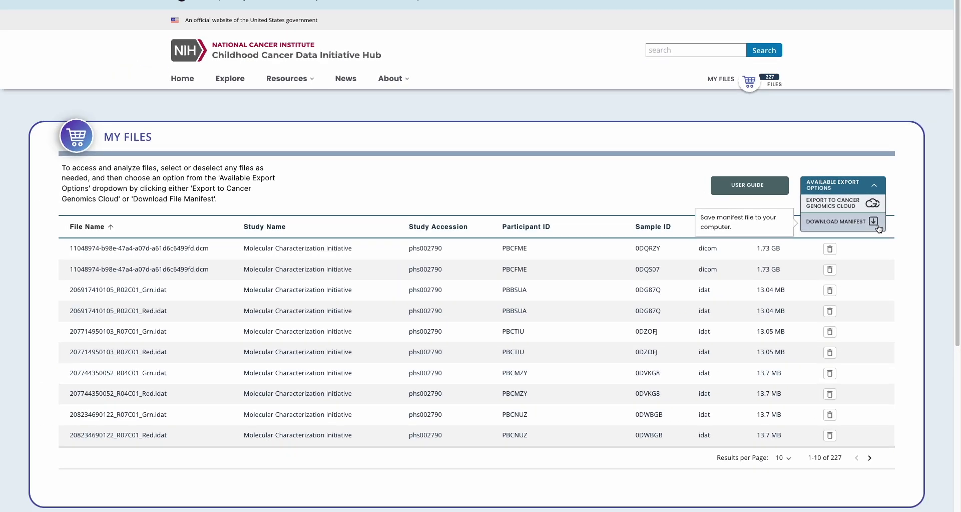
left_click(880, 228)
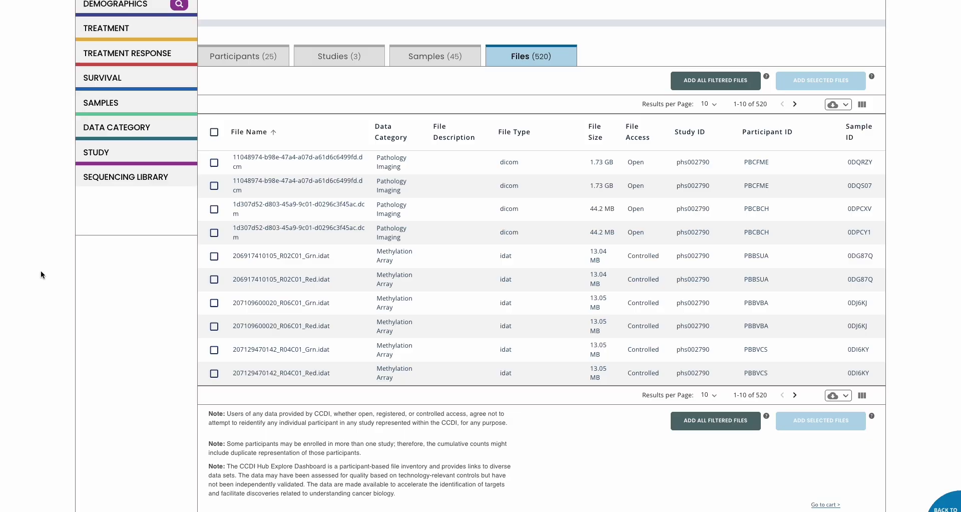
- Scroll up to the cover page of the Hub Explore User Guide PDF
scroll(40, 272, "up", 10)
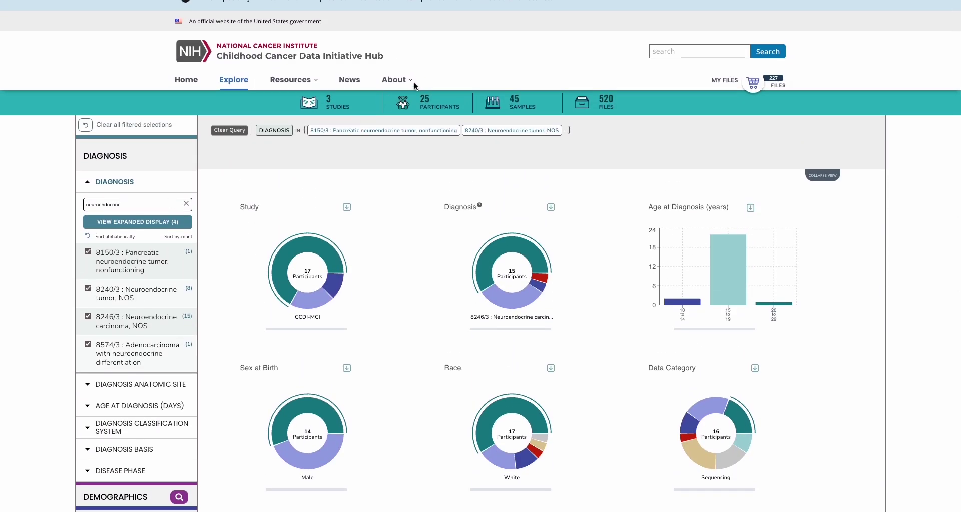
- Open the About menu to see its pages and guides
left_click(410, 81)
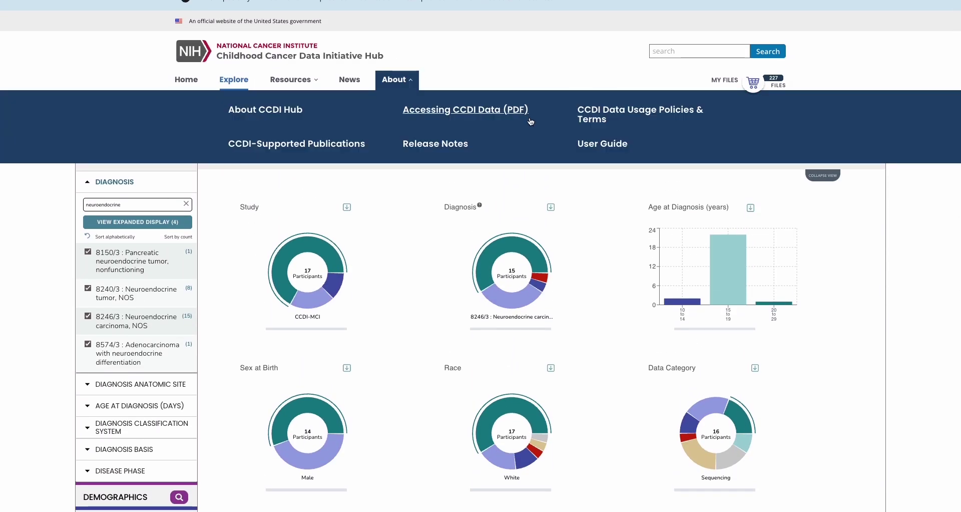